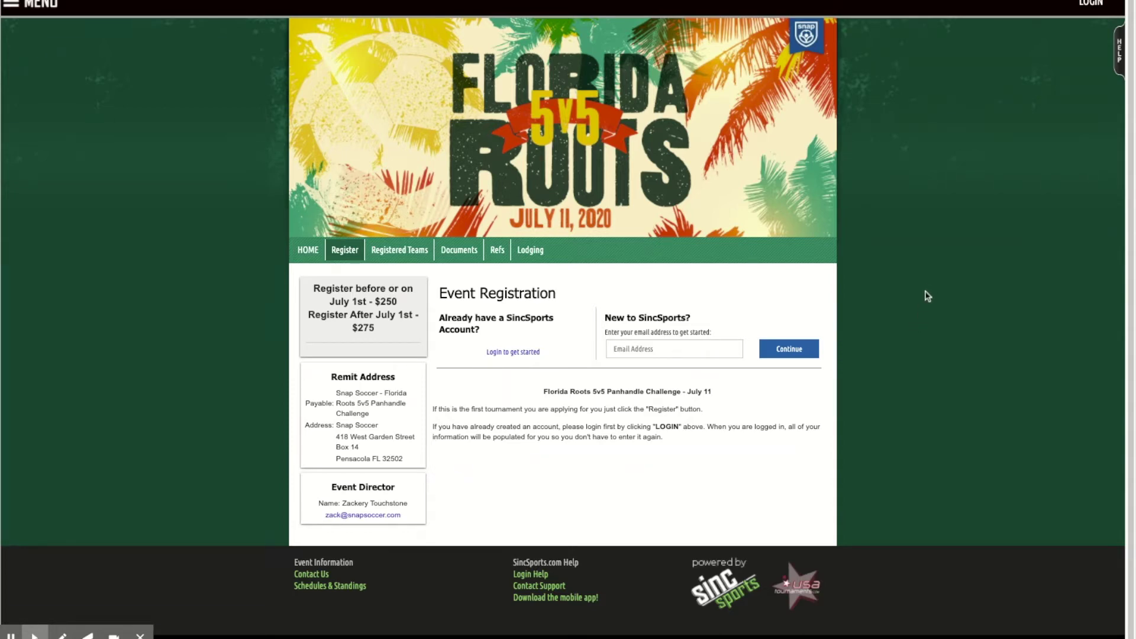
# Log in with the saved credentials and start registering a single team.
pyautogui.click(665, 345)
pyautogui.click(909, 385)
pyautogui.click(501, 354)
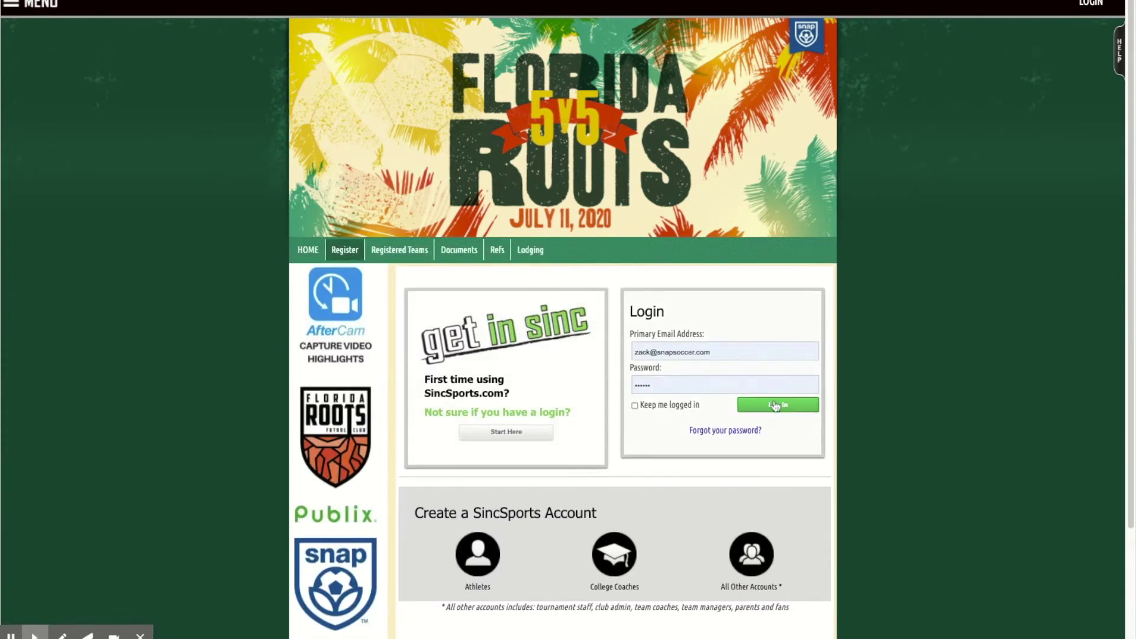
pyautogui.click(775, 406)
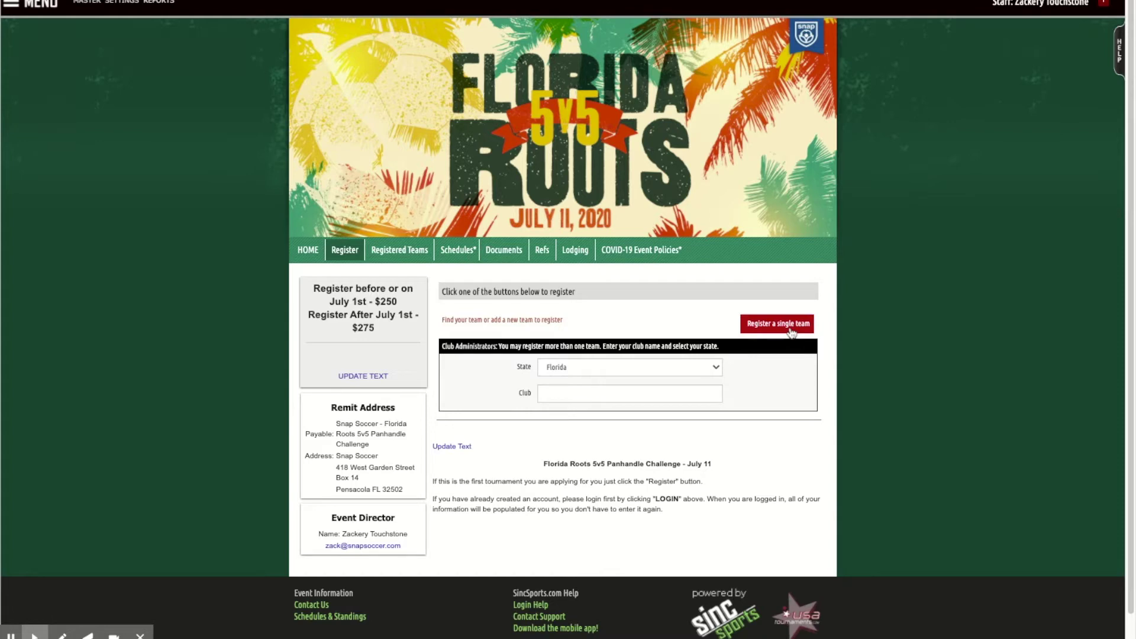
pyautogui.click(776, 323)
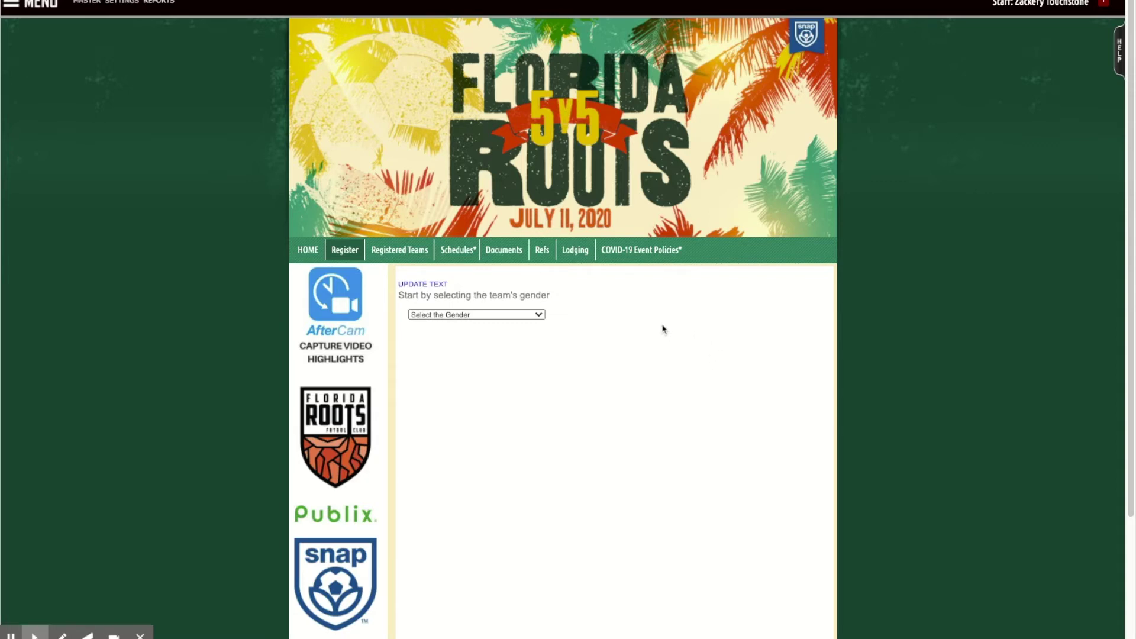
# Choose Boys Teams, Alabama and U12 born in 2008, then begin adding a new team.
pyautogui.click(494, 319)
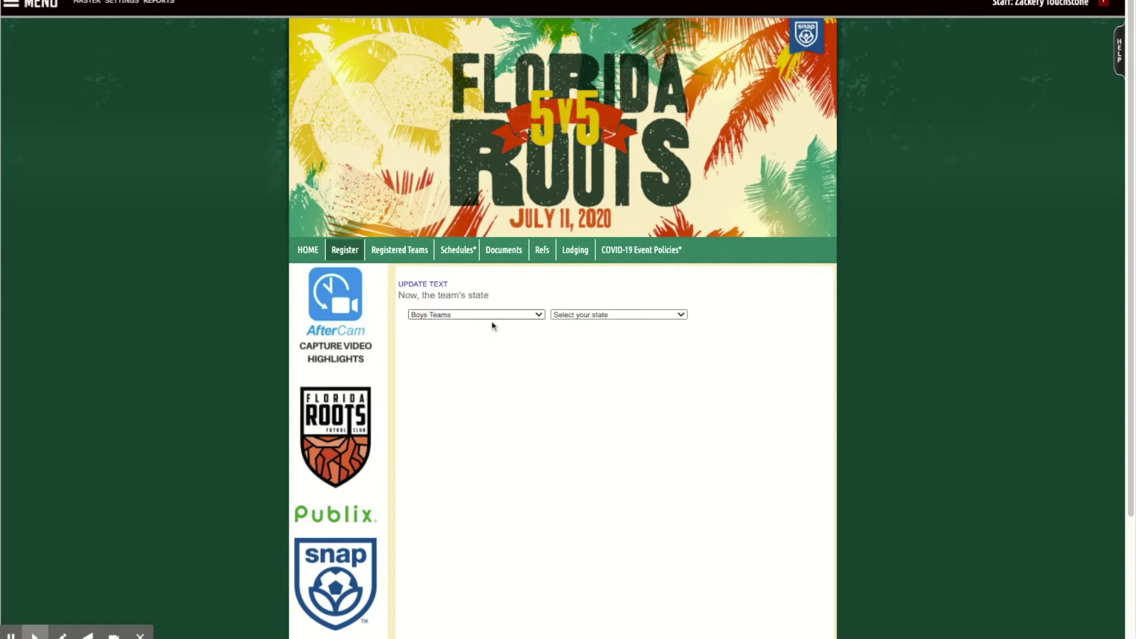
pyautogui.click(608, 323)
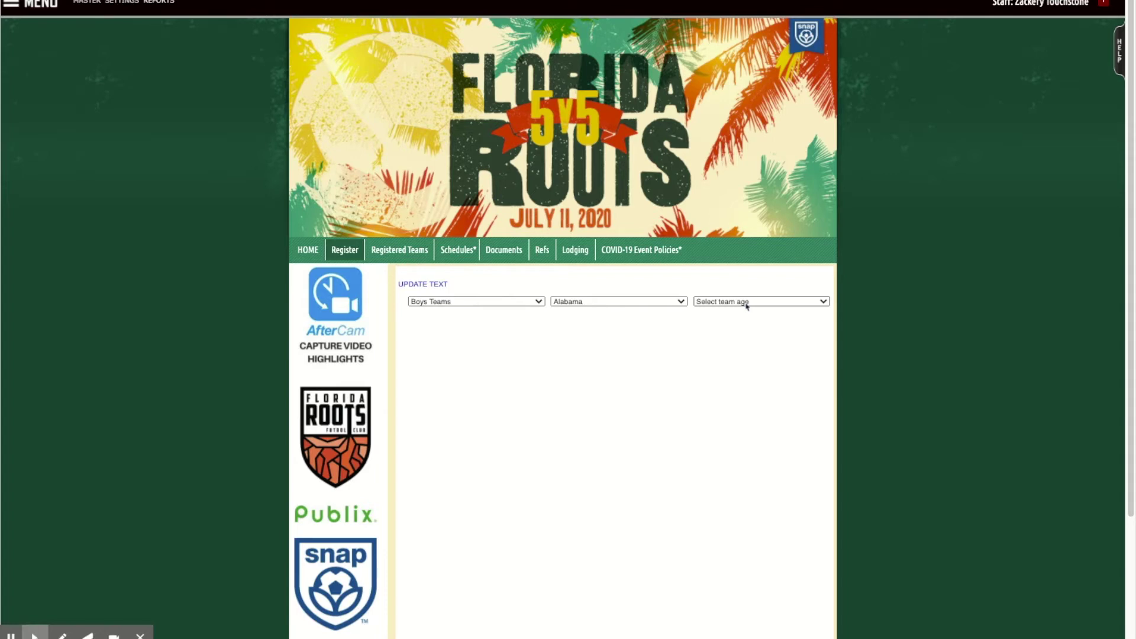
pyautogui.click(747, 306)
pyautogui.click(740, 349)
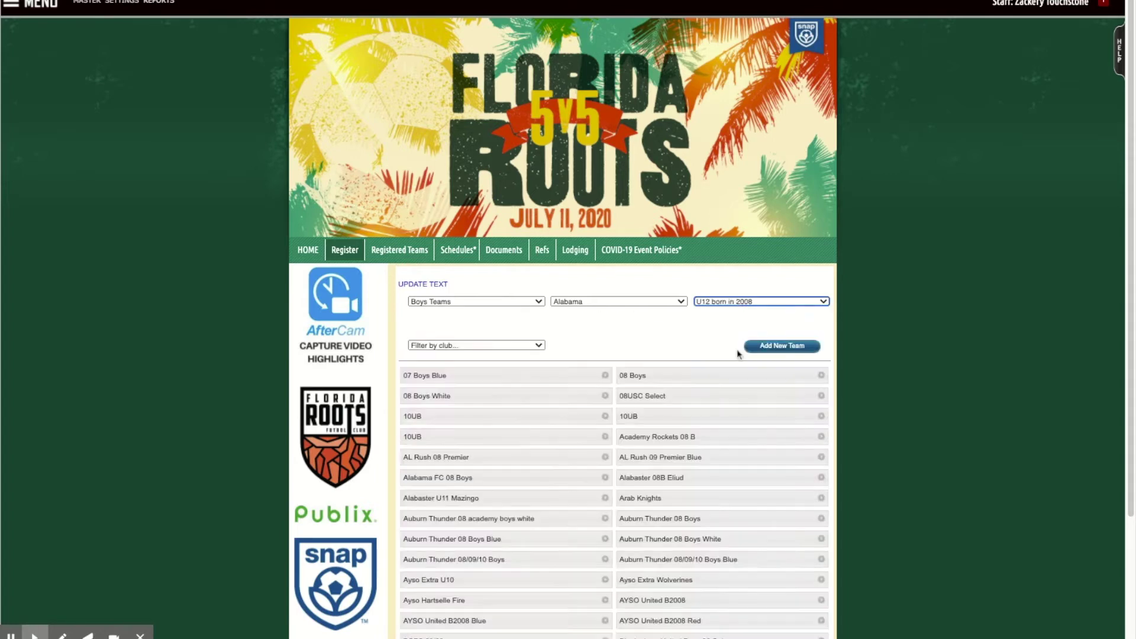
pyautogui.click(774, 352)
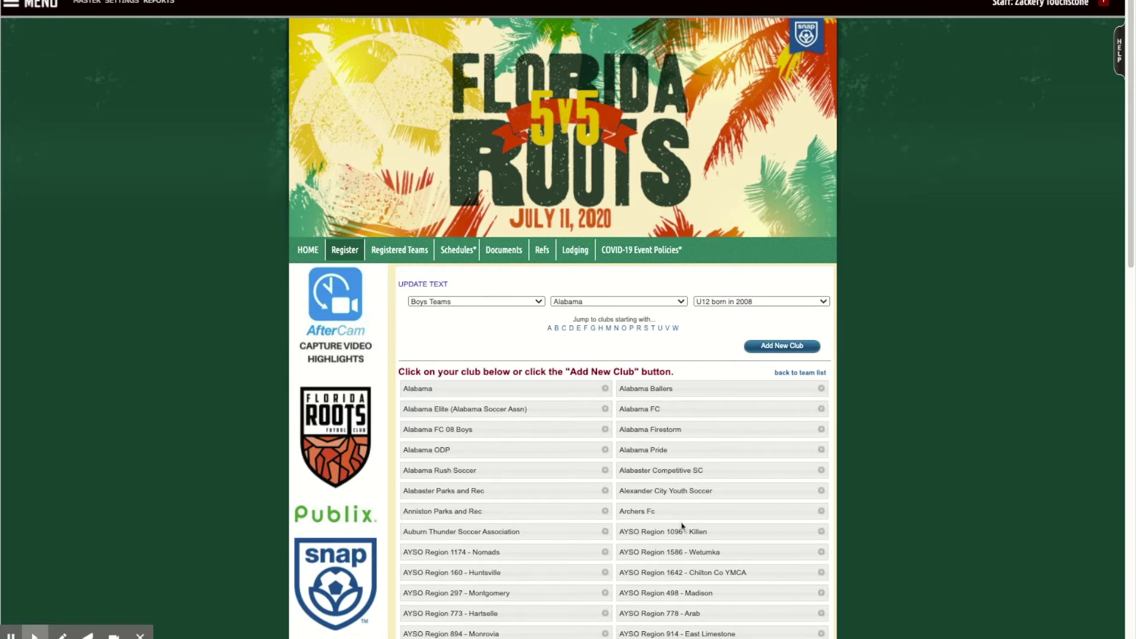
pyautogui.scroll(-1, 680, 530)
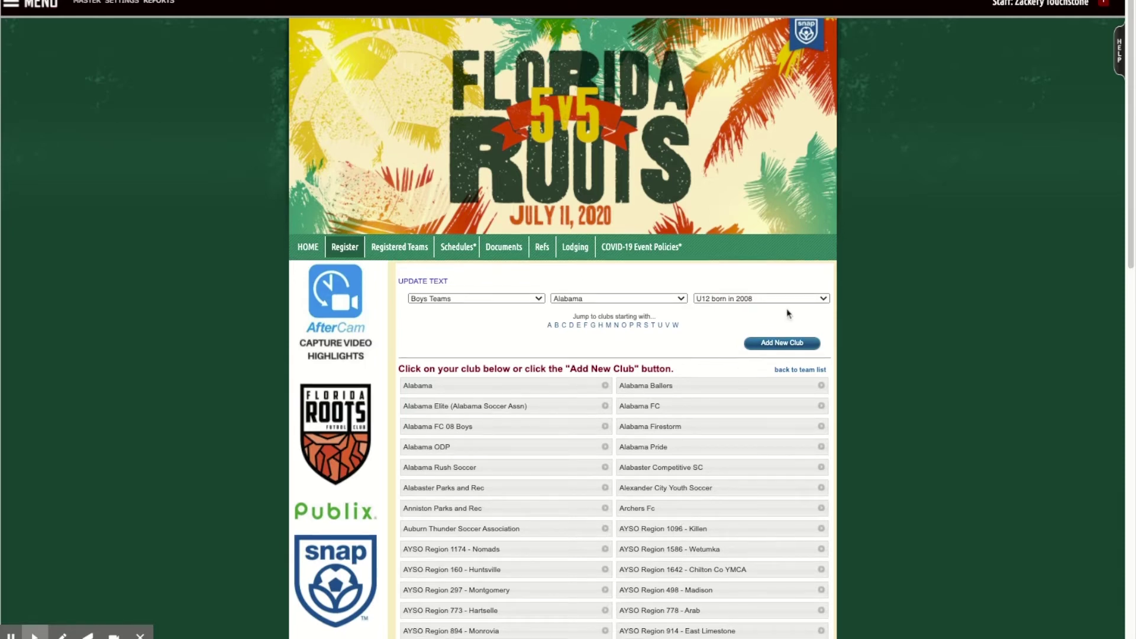
# Enter new club 'Southern Alabama' and team name 'Chelsea FC Jrs'.
pyautogui.click(779, 343)
pyautogui.click(466, 243)
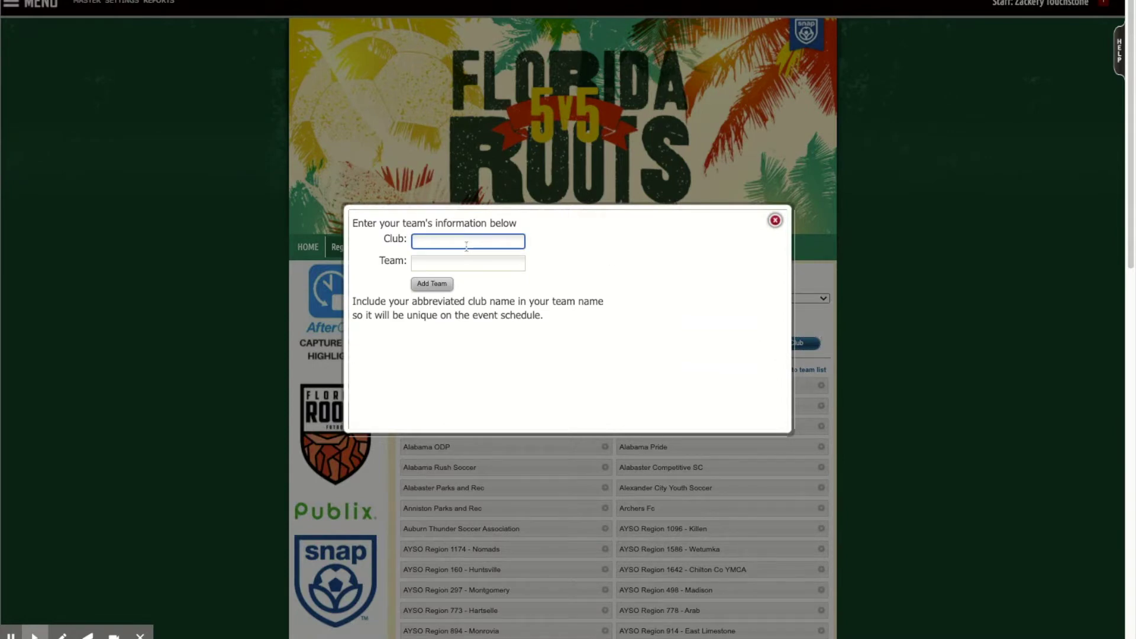
pyautogui.write('Southern Alabama')
pyautogui.press('Tab')
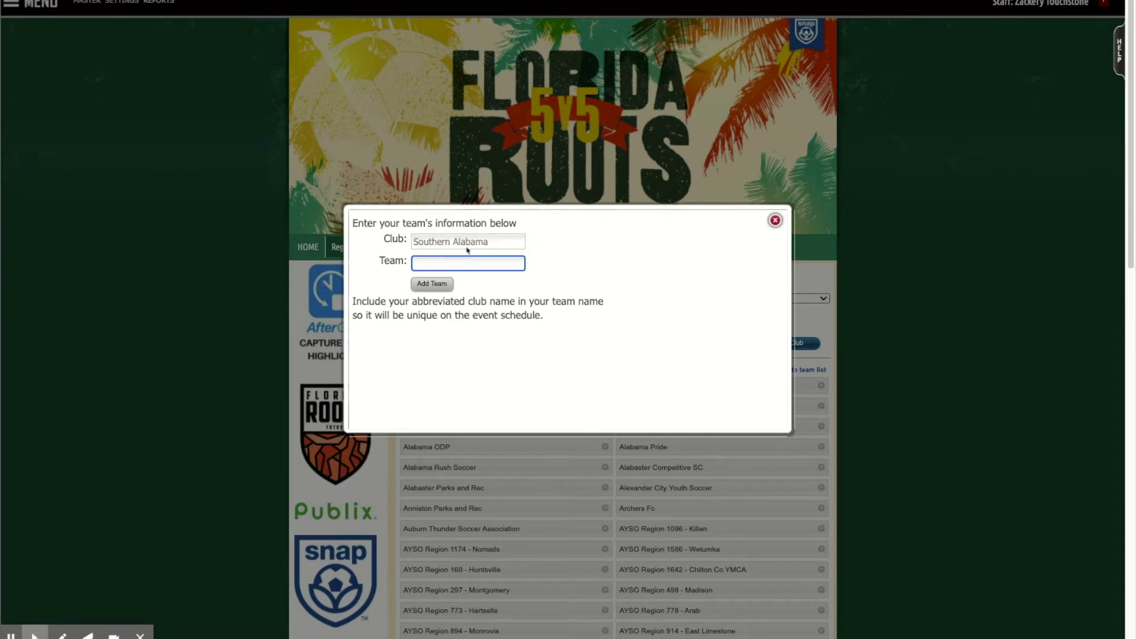
pyautogui.write('Chelsea FC Jrs')
# Create the Chelsea FC Jrs team and scroll down to Team Contacts and Application Questions.
pyautogui.click(422, 286)
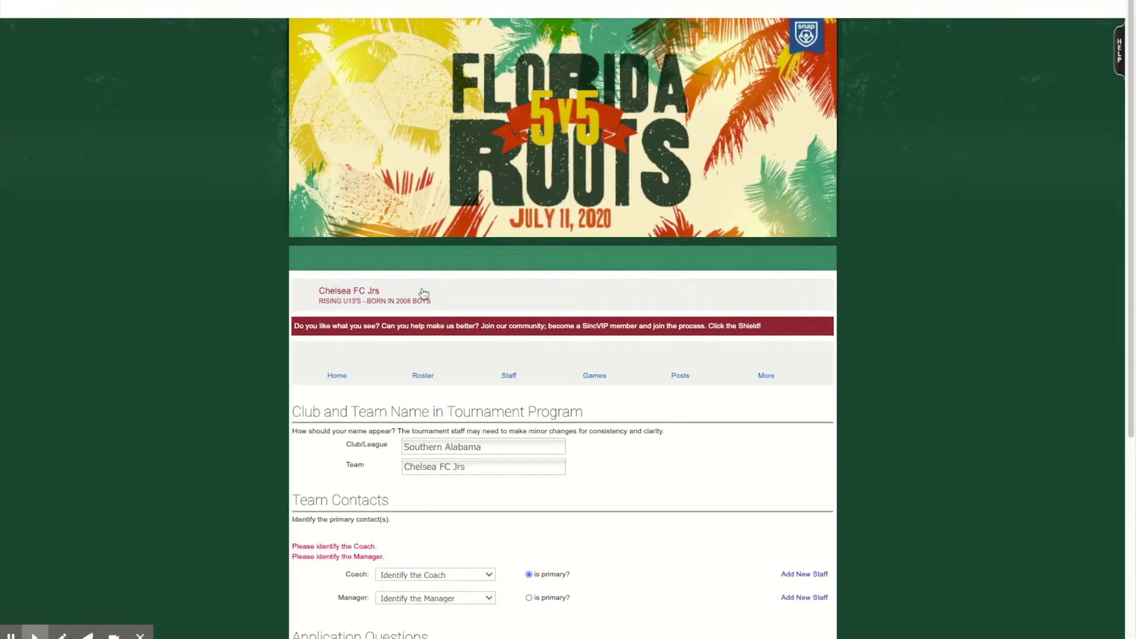
pyautogui.scroll(-1, 440, 347)
pyautogui.scroll(-2, 439, 347)
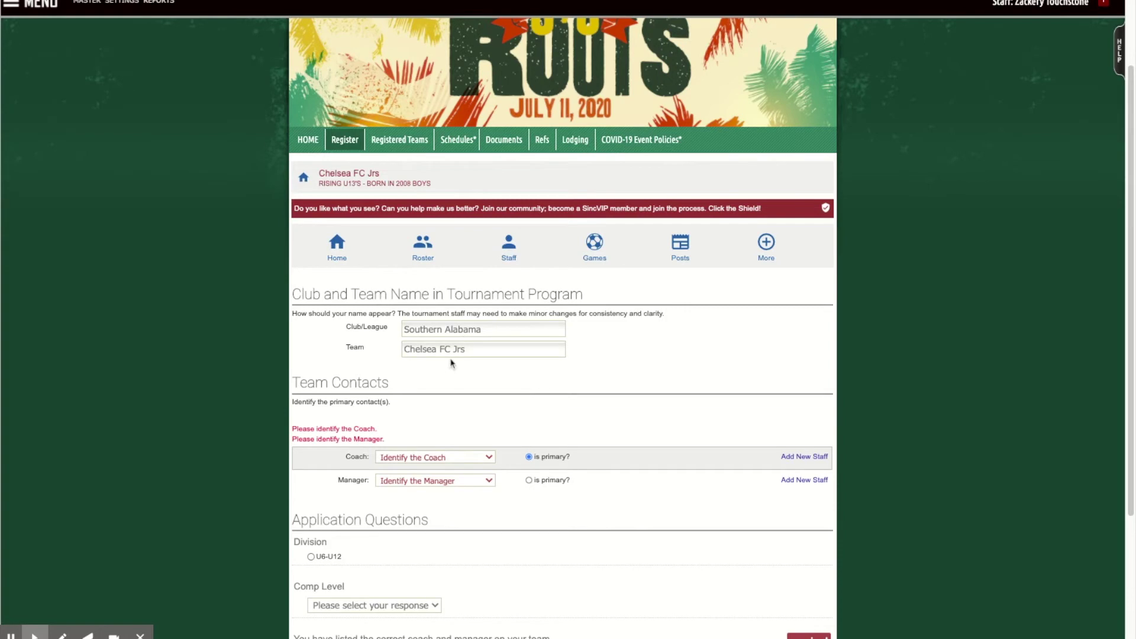
pyautogui.scroll(-1, 449, 369)
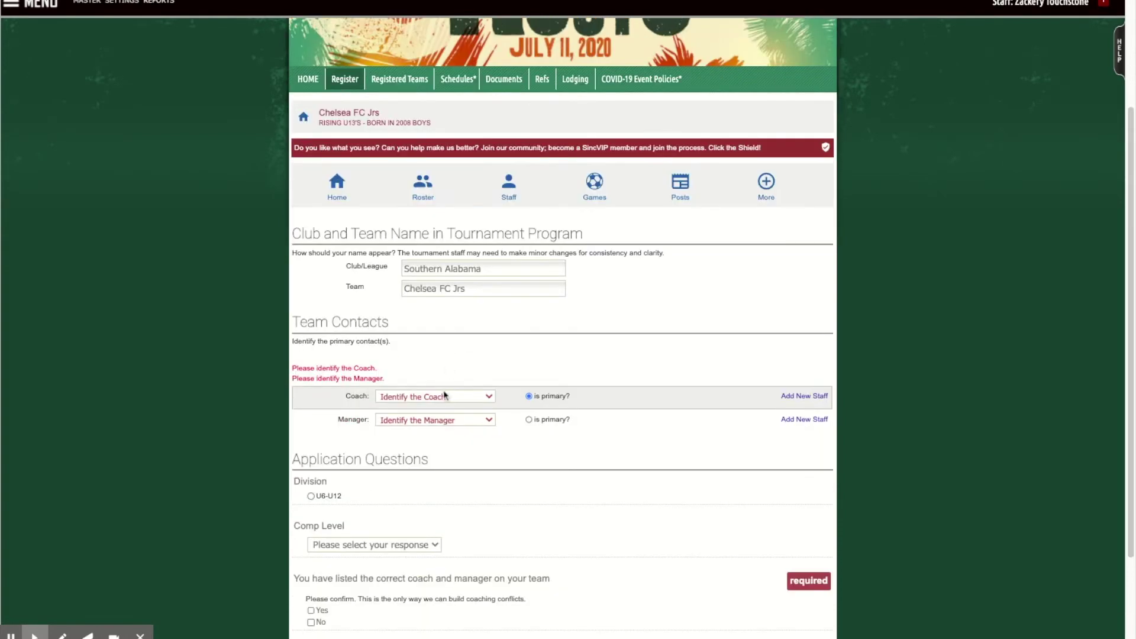
# Start adding a new coach with the coach's first name, last name and e-mail address.
pyautogui.click(802, 396)
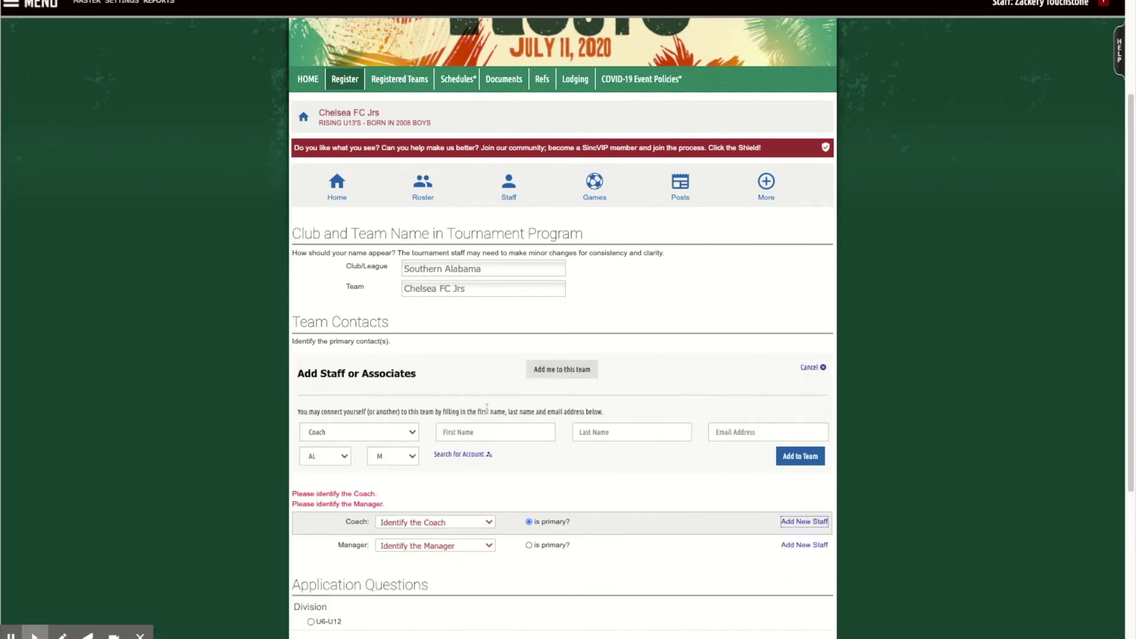
pyautogui.click(494, 433)
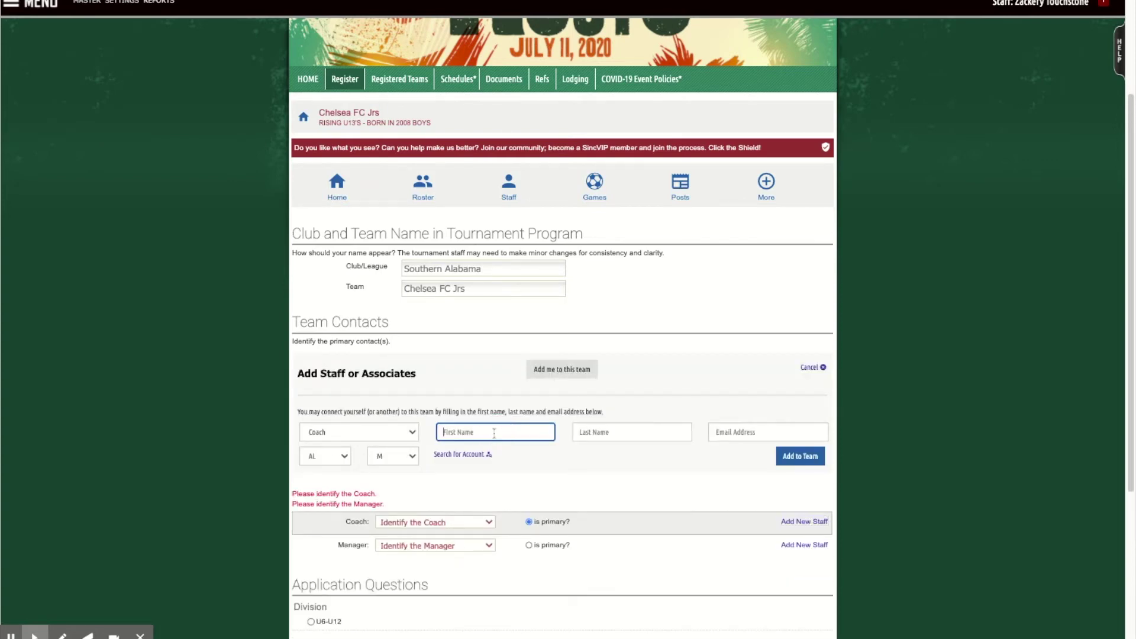
pyautogui.press('Tab')
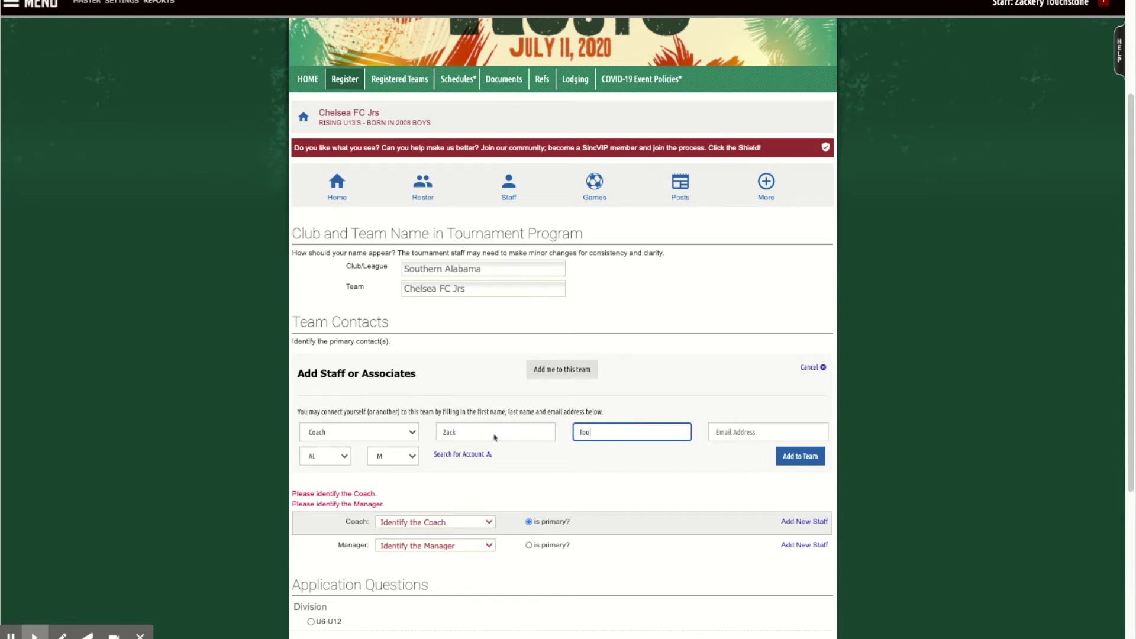
pyautogui.click(668, 358)
pyautogui.click(737, 431)
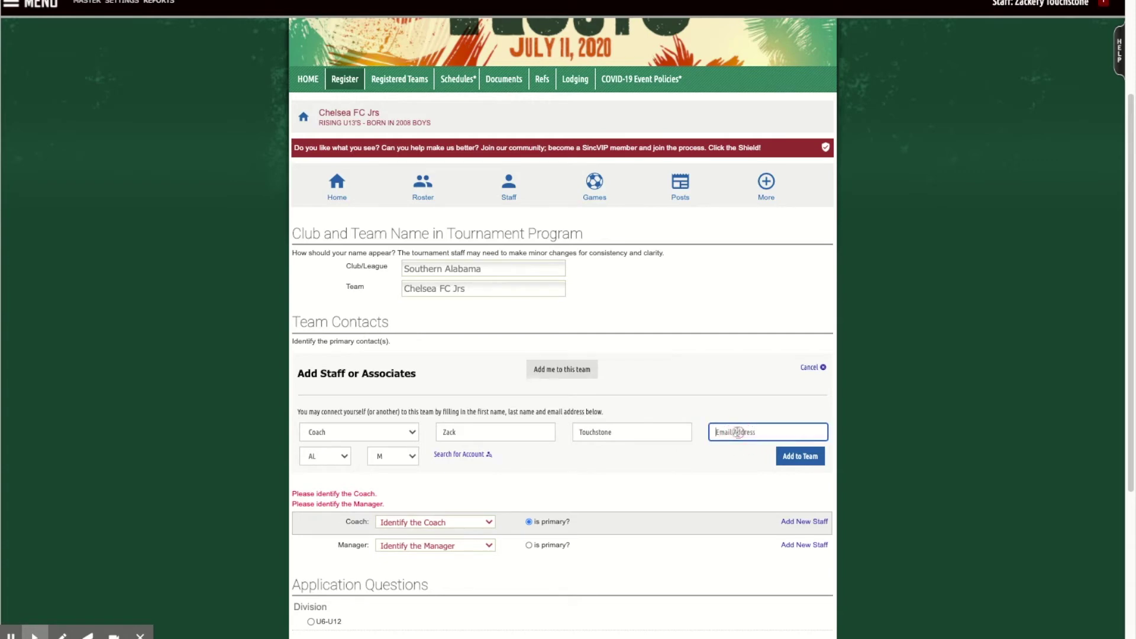
# Set the coach's state to FL, link the matching existing account, and select yourself as coach.
pyautogui.click(330, 457)
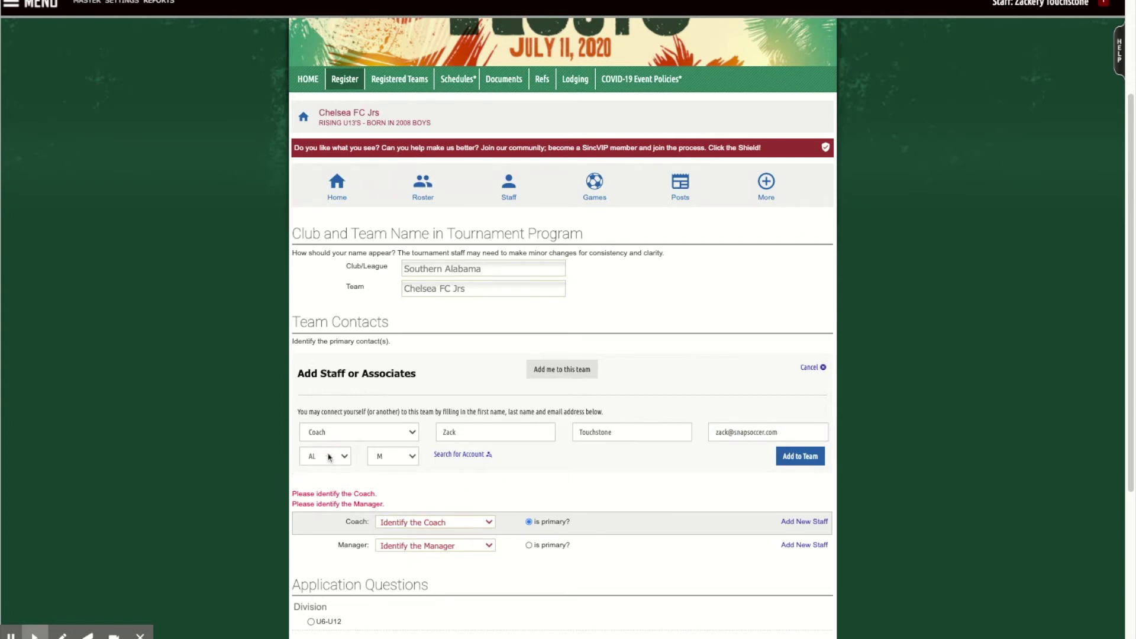
pyautogui.press('f')
pyautogui.click(454, 455)
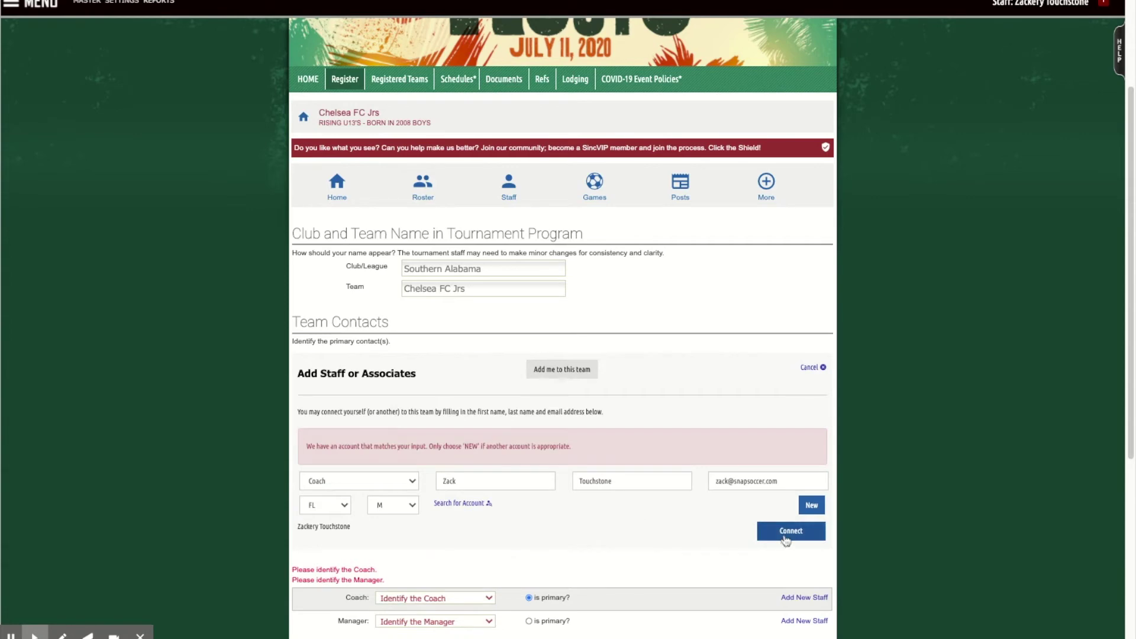
pyautogui.click(785, 536)
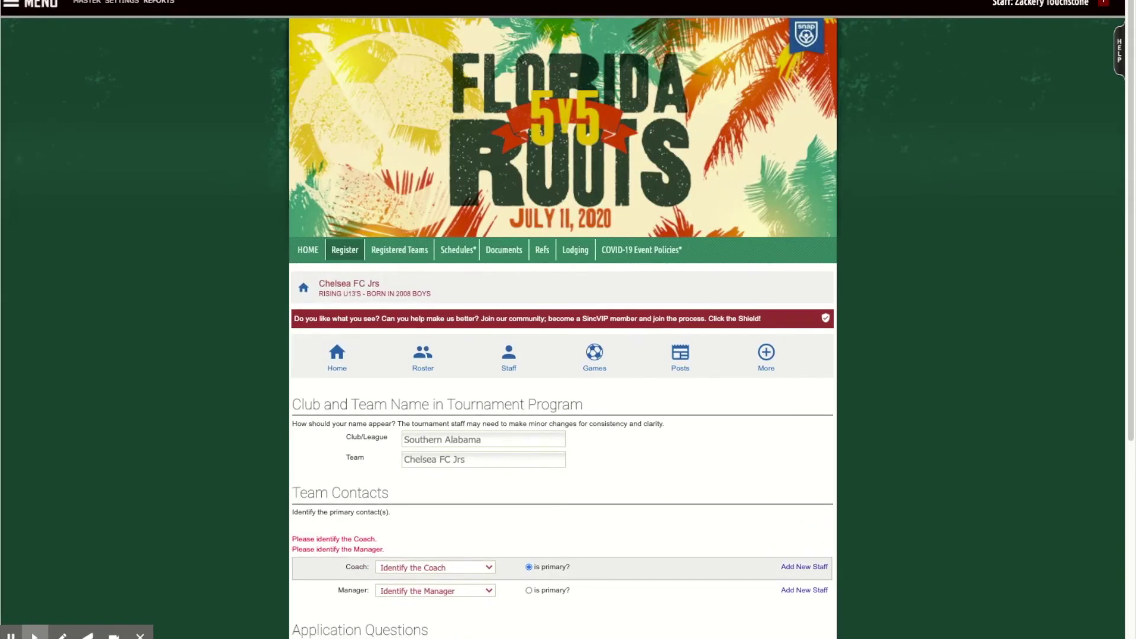
pyautogui.click(446, 573)
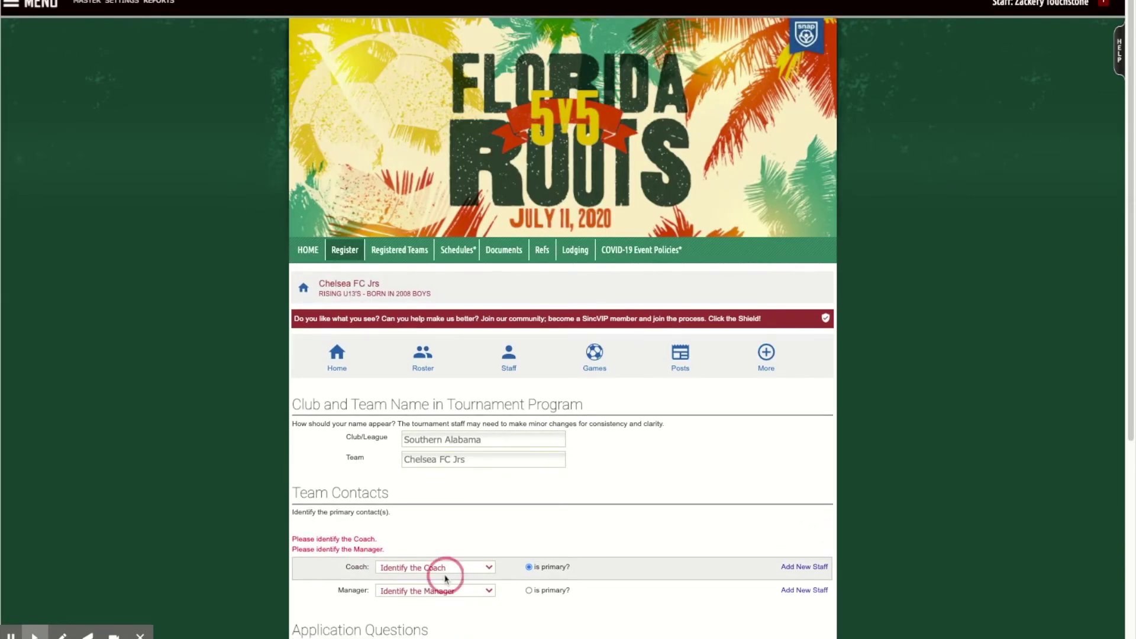
pyautogui.click(448, 572)
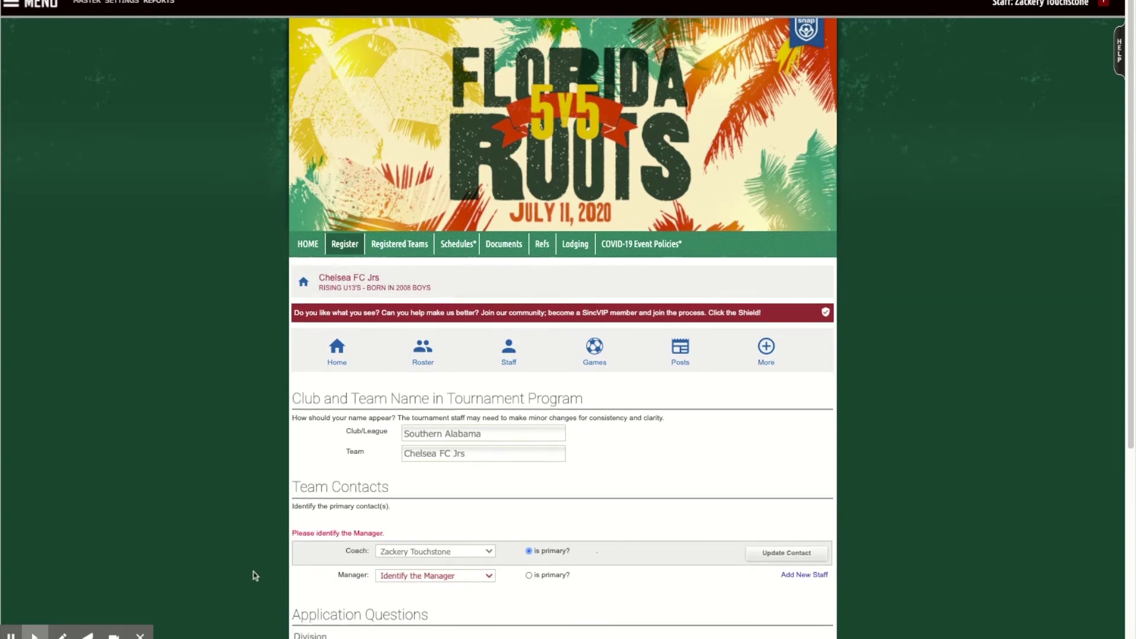
pyautogui.scroll(-1, 255, 575)
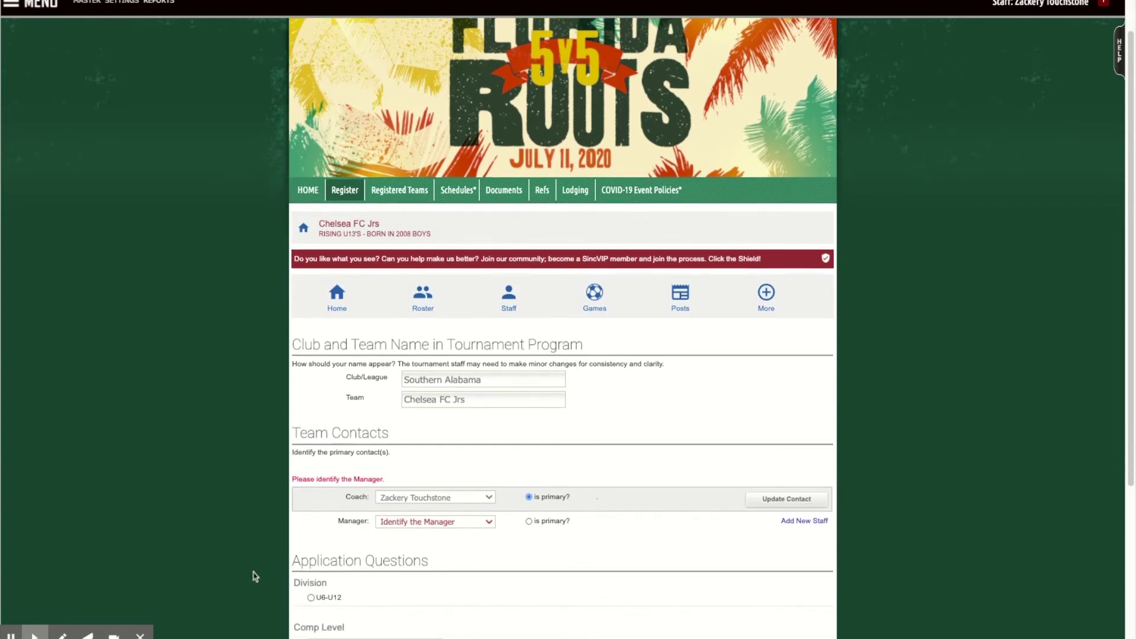
# Add a new staff member with role Manager, entering their first name, last name and e-mail.
pyautogui.click(815, 522)
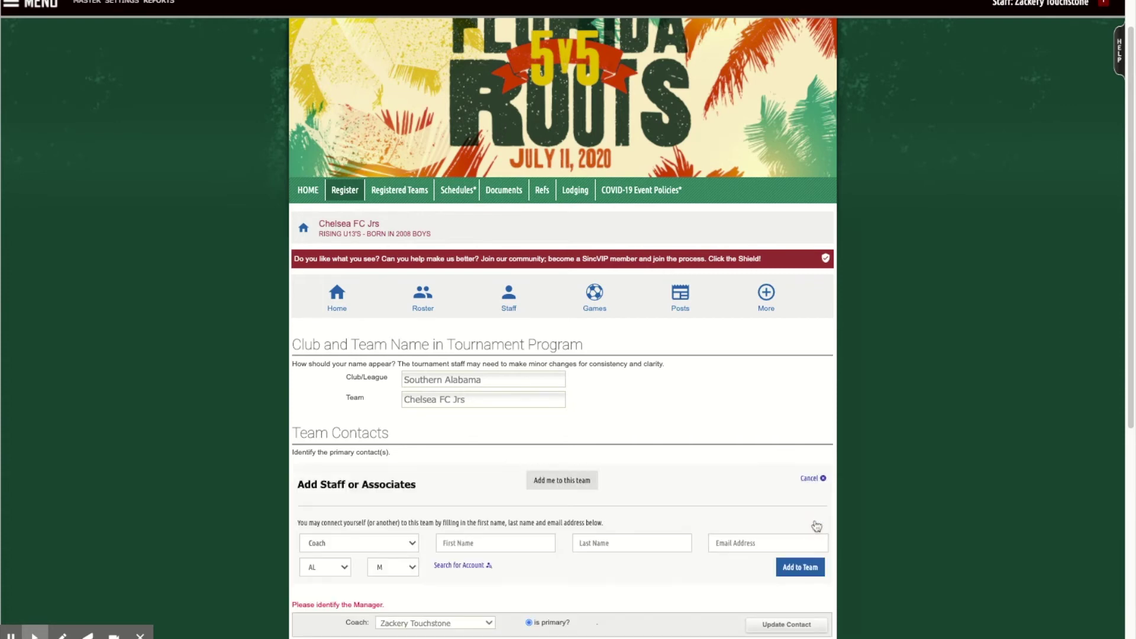
pyautogui.click(403, 549)
pyautogui.click(462, 542)
pyautogui.click(351, 509)
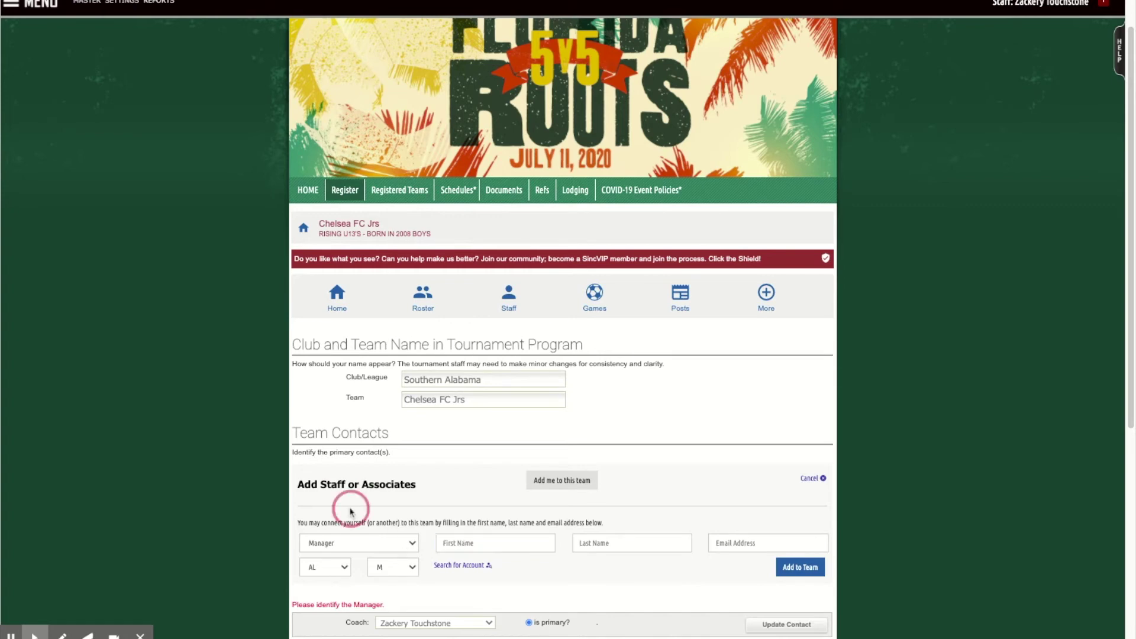
pyautogui.click(453, 542)
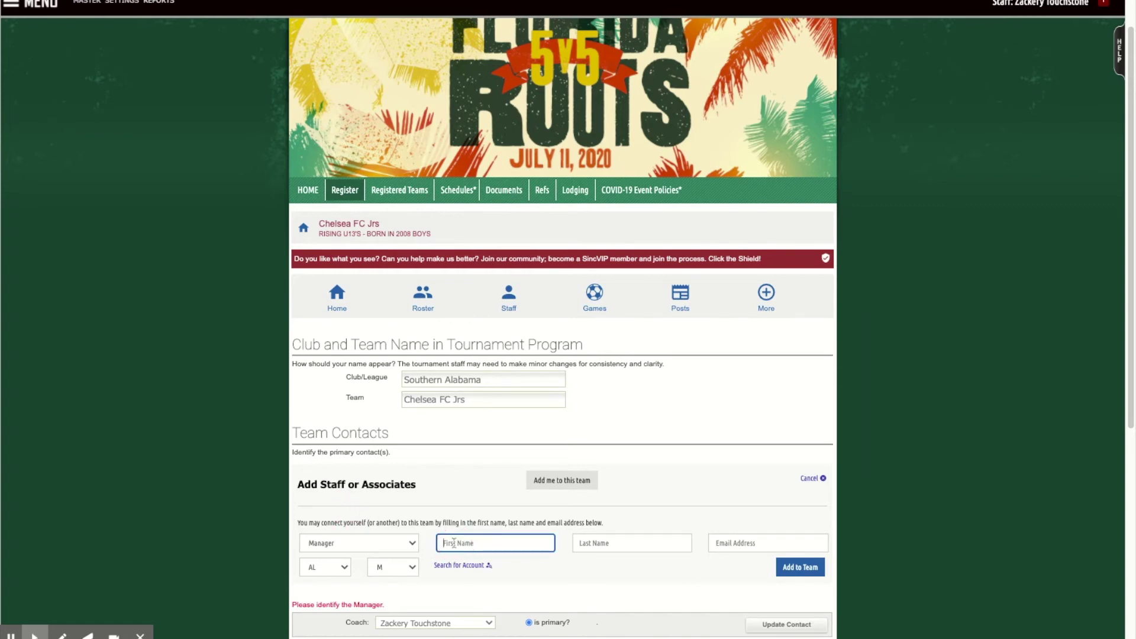
pyautogui.write('John')
pyautogui.press('Tab')
pyautogui.write('Smith')
pyautogui.press('Tab')
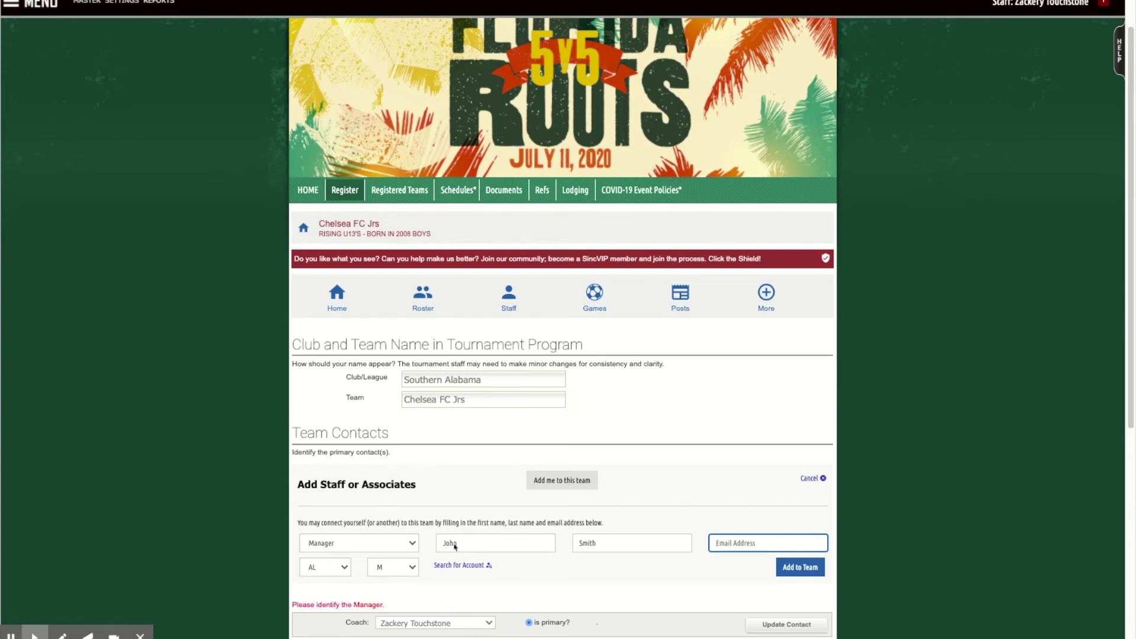
# Add the staff member to the team as a new account and assign them as Manager.
pyautogui.click(800, 567)
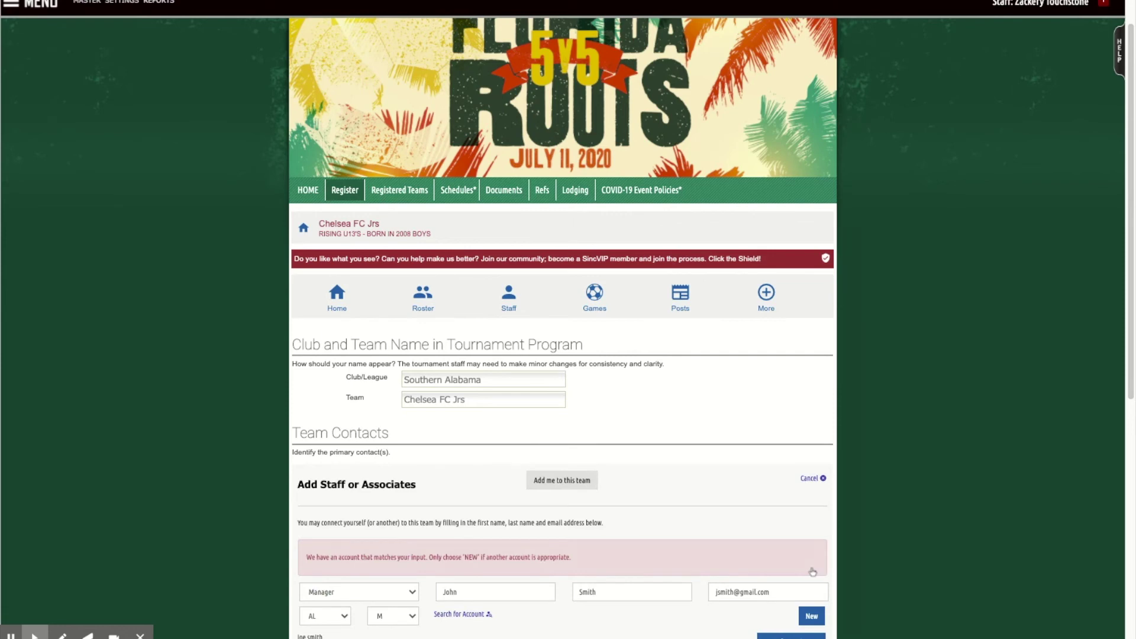
pyautogui.scroll(-3, 801, 573)
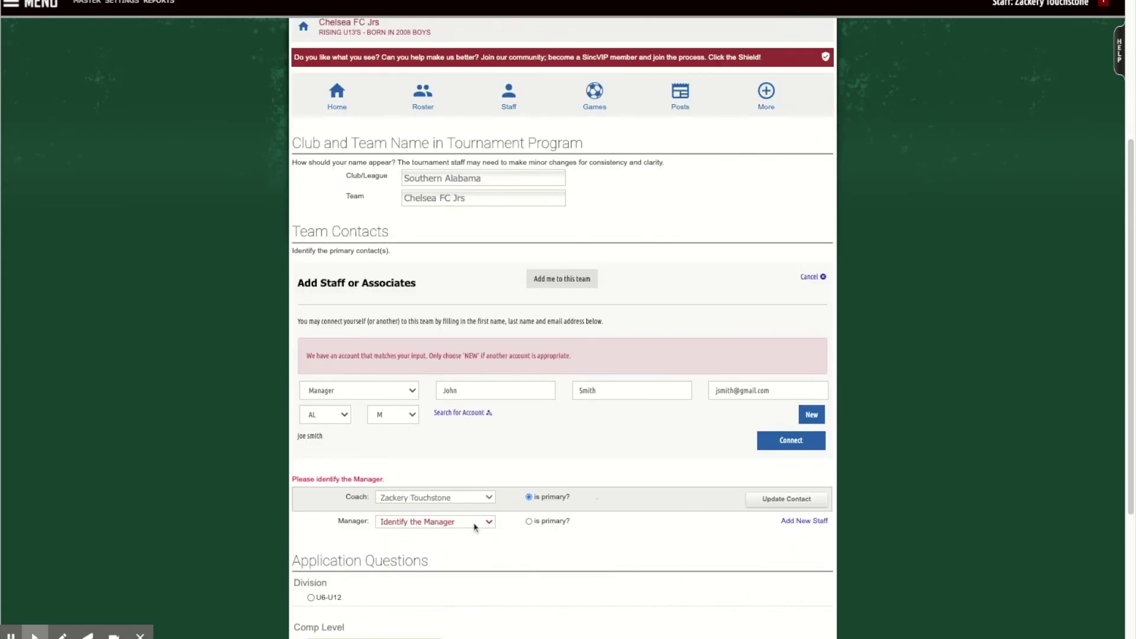
pyautogui.click(813, 419)
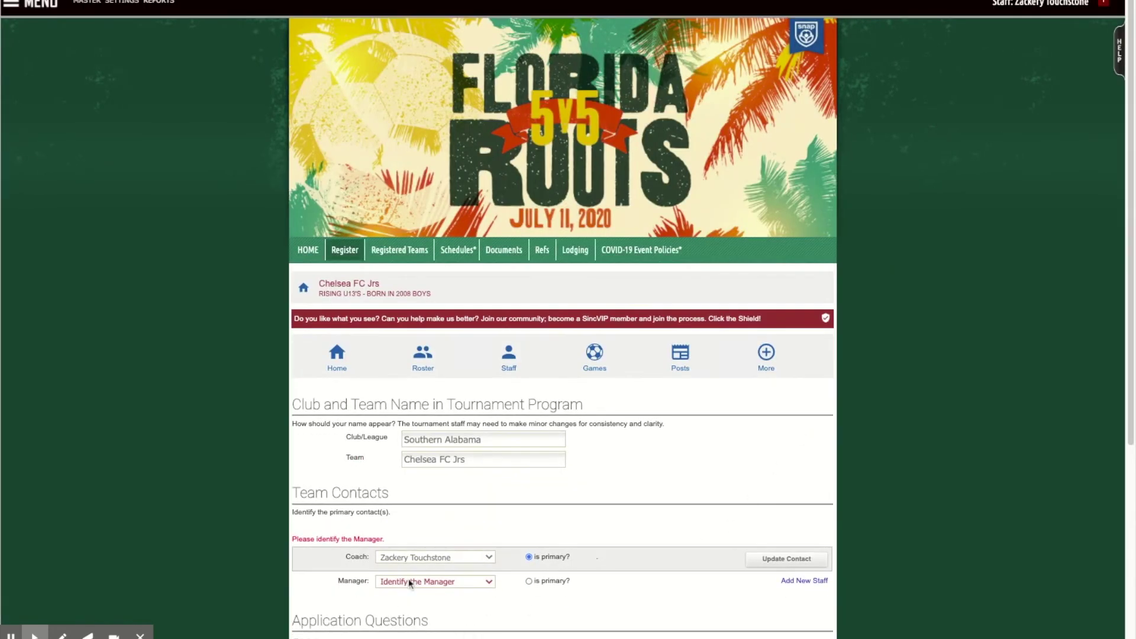
pyautogui.click(421, 595)
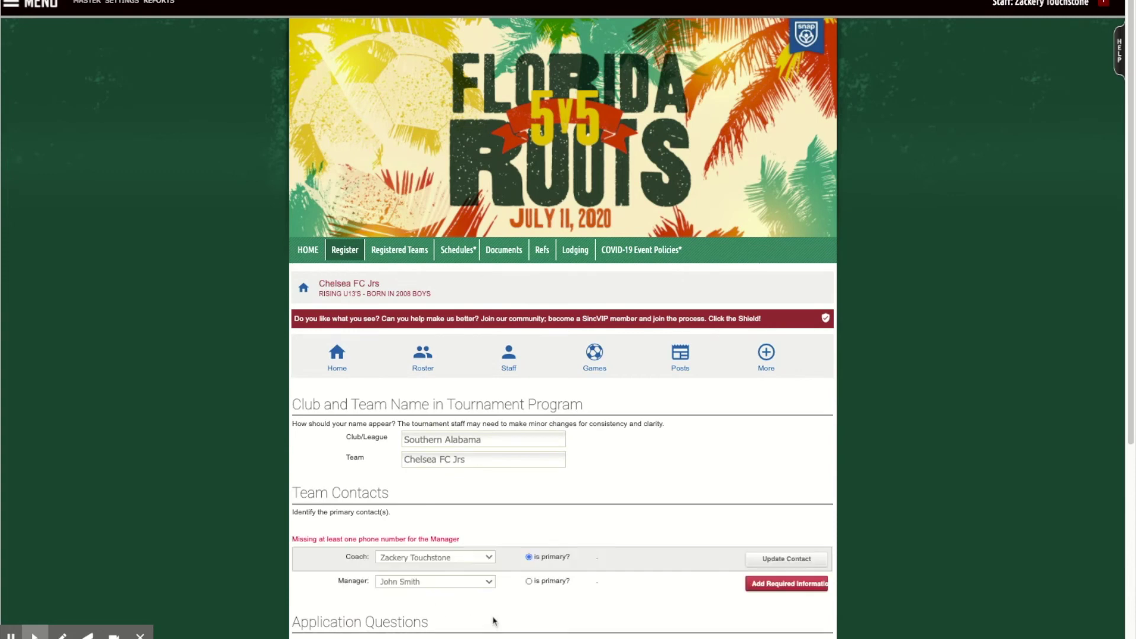
pyautogui.scroll(-5, 494, 621)
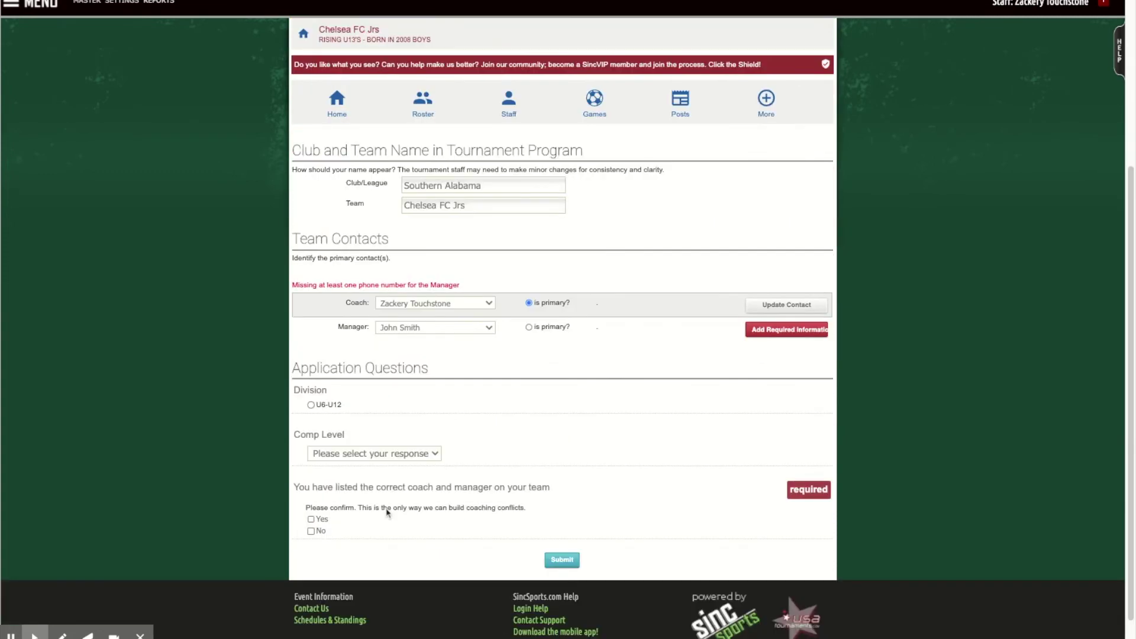
# Answer Division U6-U12 and Comp Level Gold, confirm coach and manager, and submit.
pyautogui.click(313, 407)
pyautogui.click(371, 478)
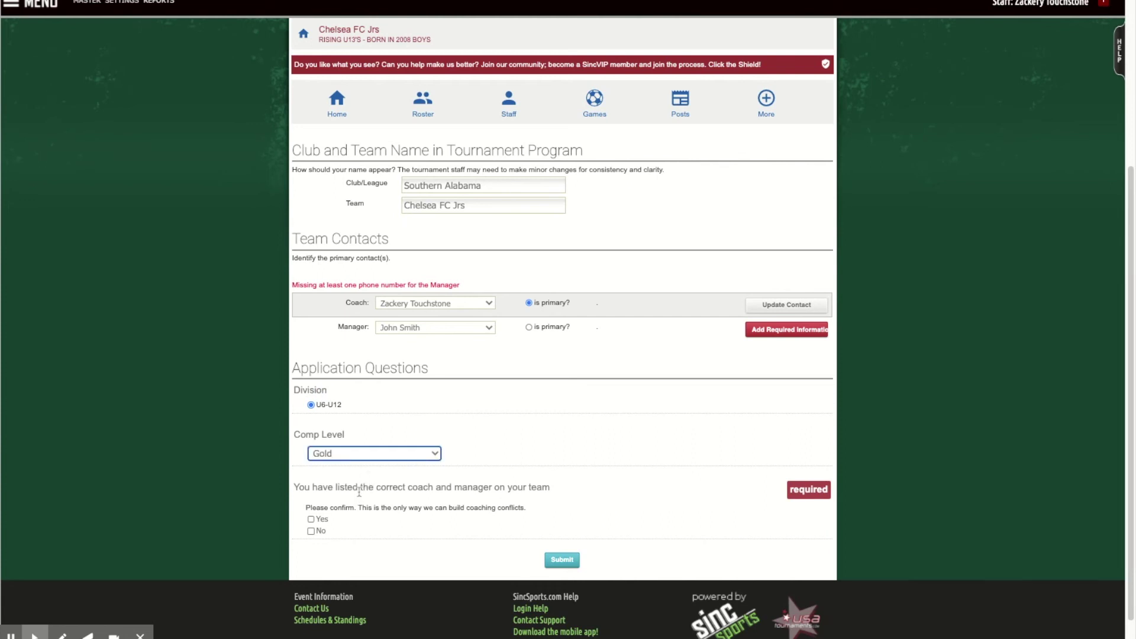
pyautogui.click(322, 521)
pyautogui.click(563, 562)
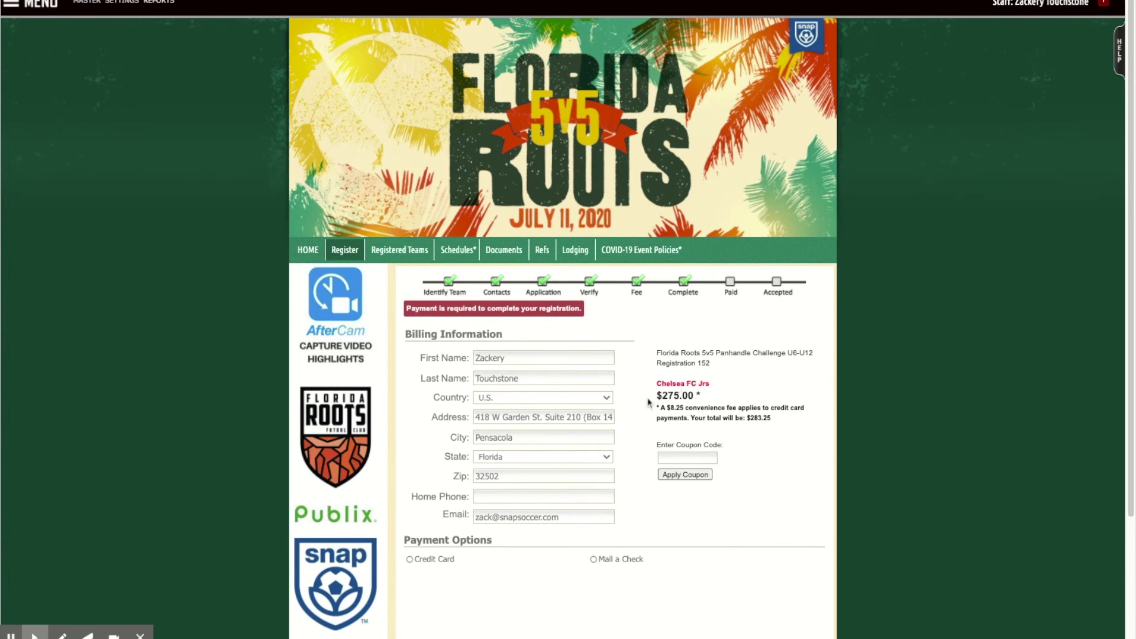
# Choose Mail a Check as the payment option and Submit & Exit.
pyautogui.scroll(-3, 592, 475)
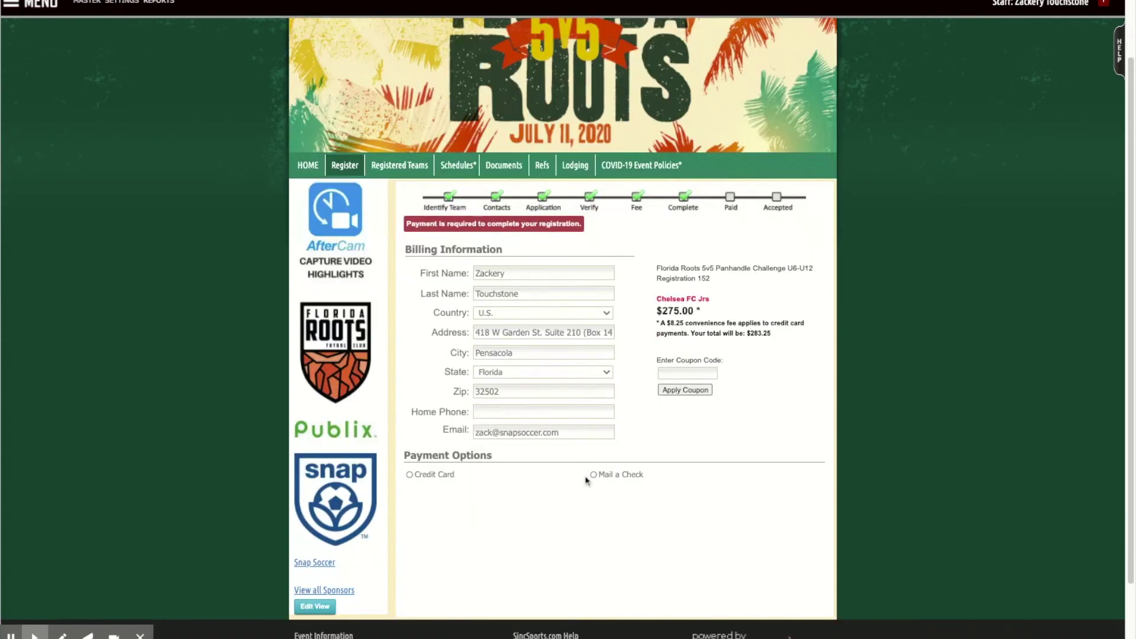
pyautogui.click(419, 395)
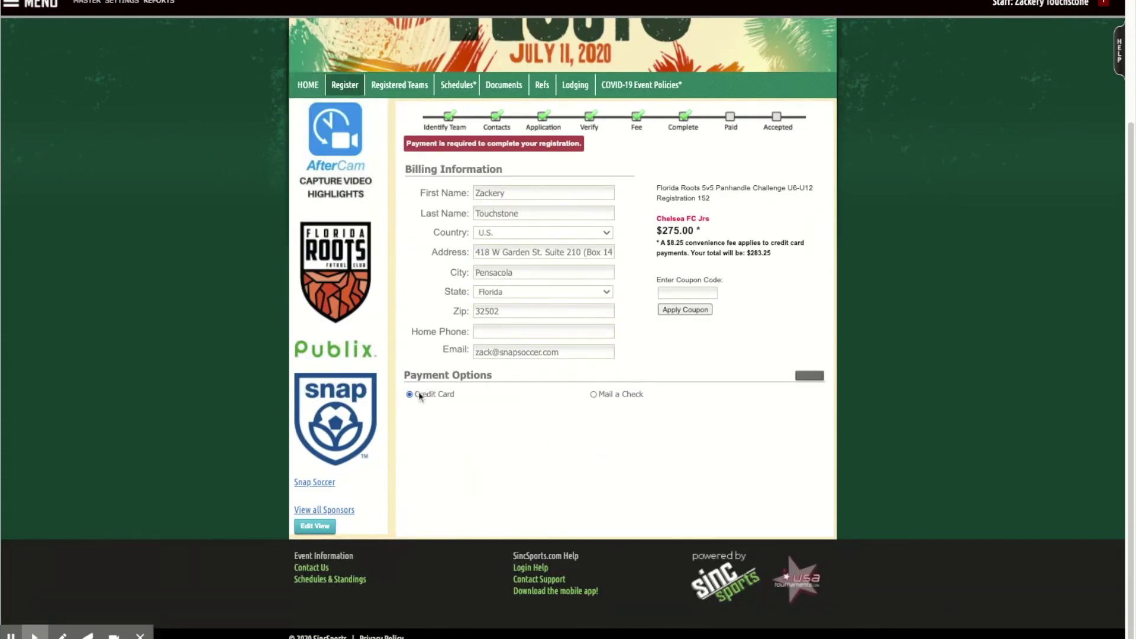
pyautogui.click(618, 393)
pyautogui.scroll(-2, 701, 529)
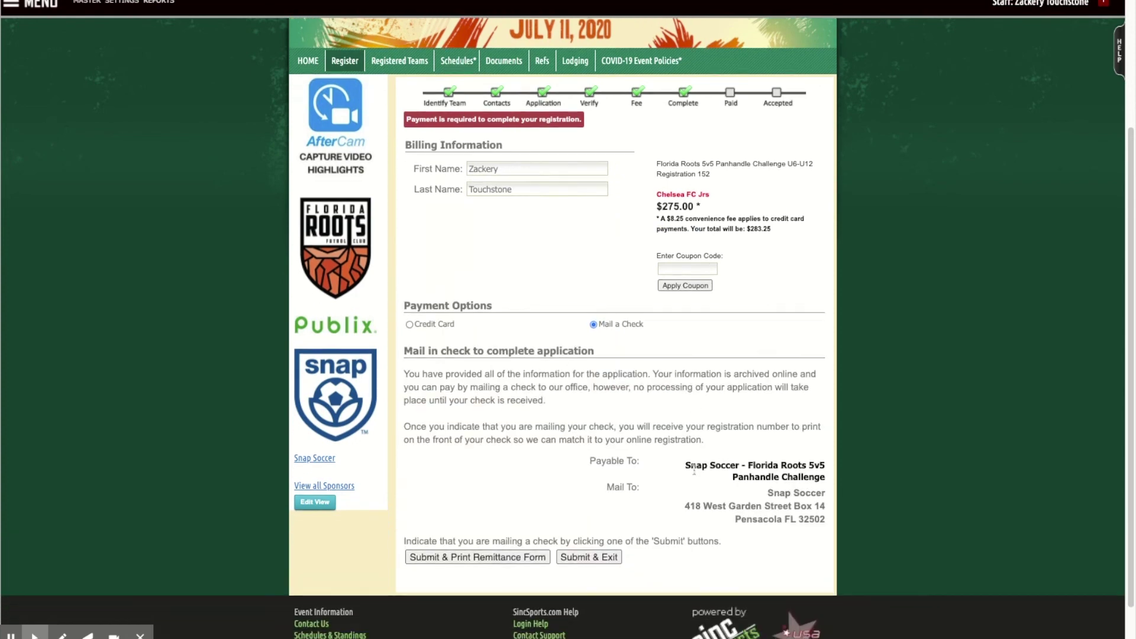
pyautogui.click(572, 504)
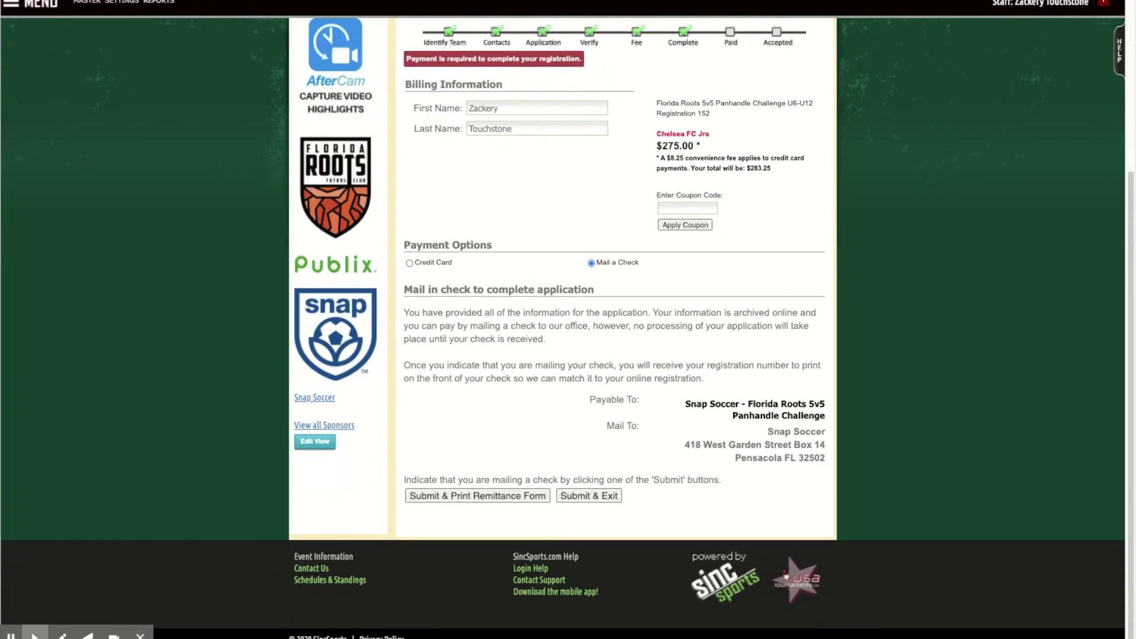
pyautogui.scroll(5, 590, 543)
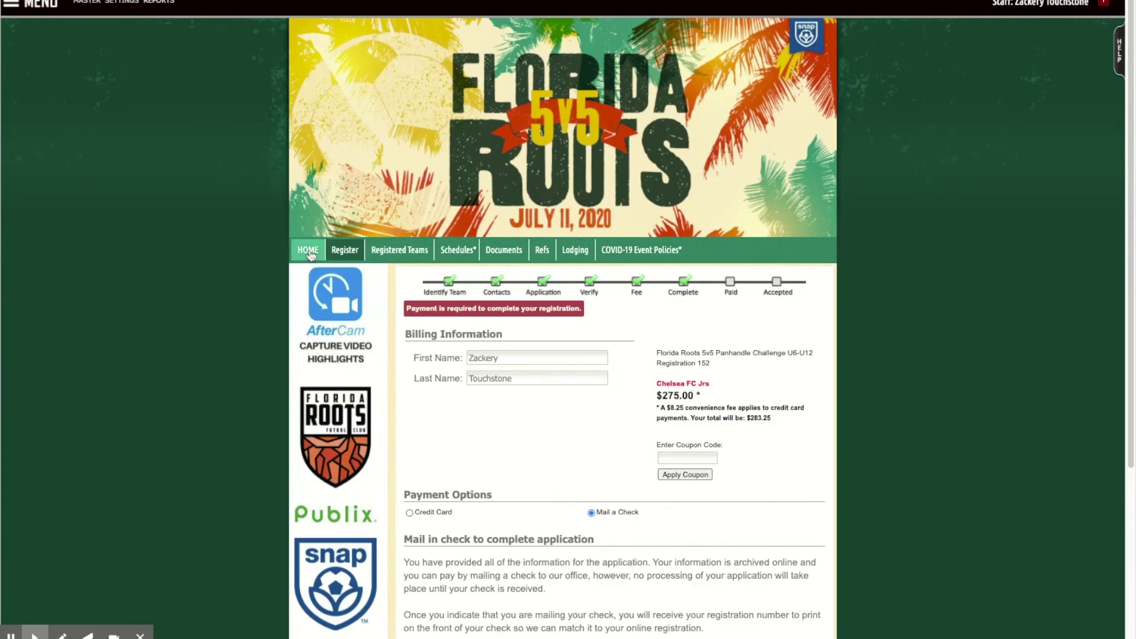
# Return to the Florida Roots 5v5 event home page.
pyautogui.click(308, 251)
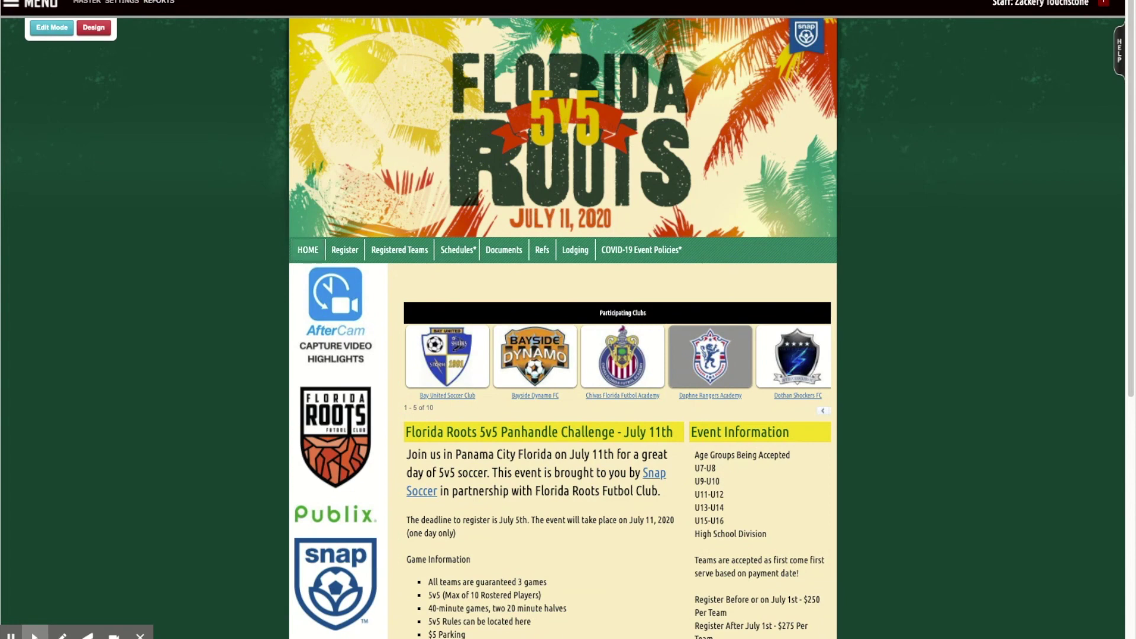